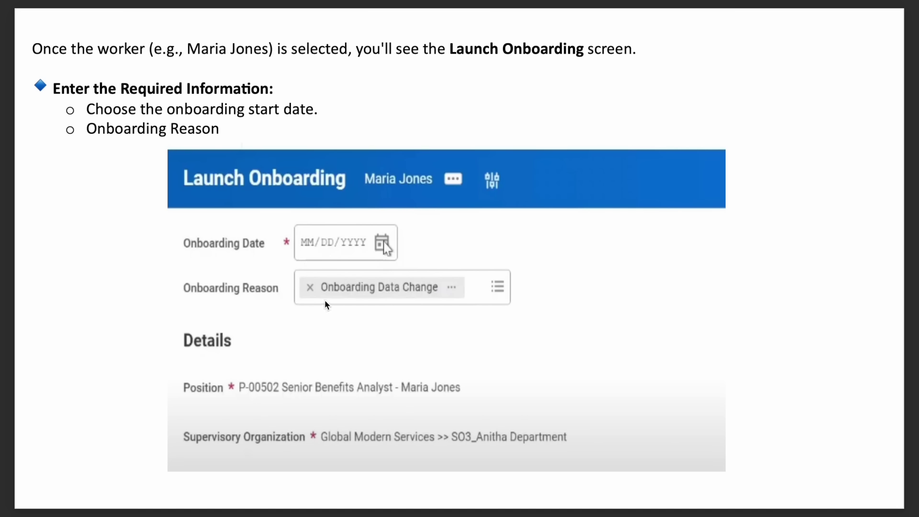
Step: Advance the slideshow to the comment and Attachments step with the Submit button
{"action": "key", "text": "Right"}
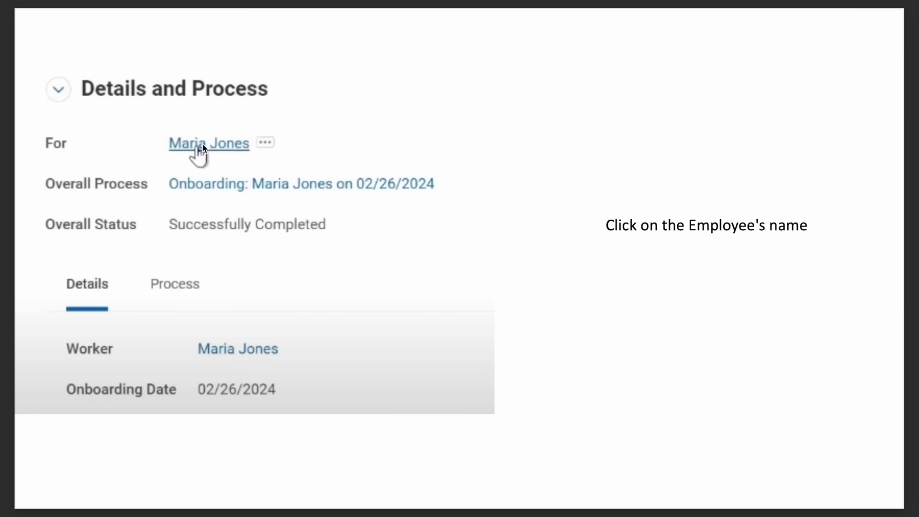
{"action": "left_click", "coordinate": [202, 148]}
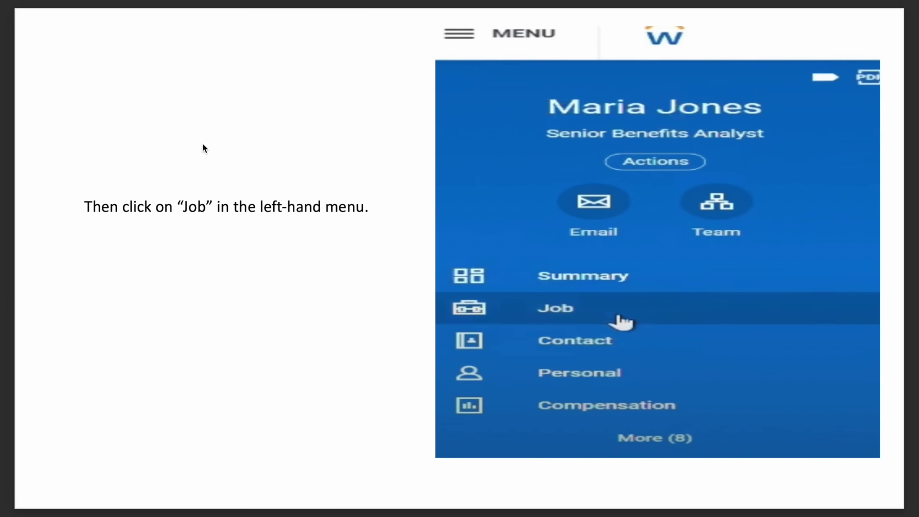
{"action": "left_click", "coordinate": [561, 317]}
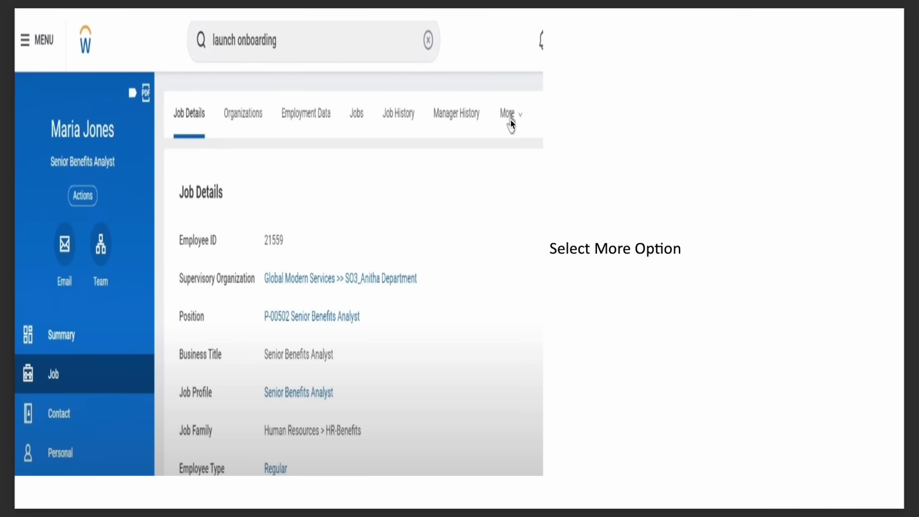
{"action": "left_click", "coordinate": [517, 113]}
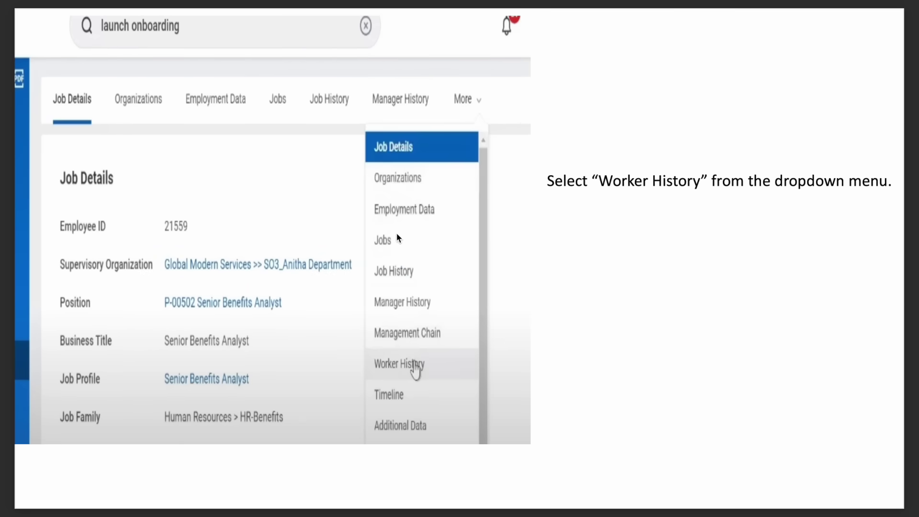
{"action": "left_click", "coordinate": [383, 370]}
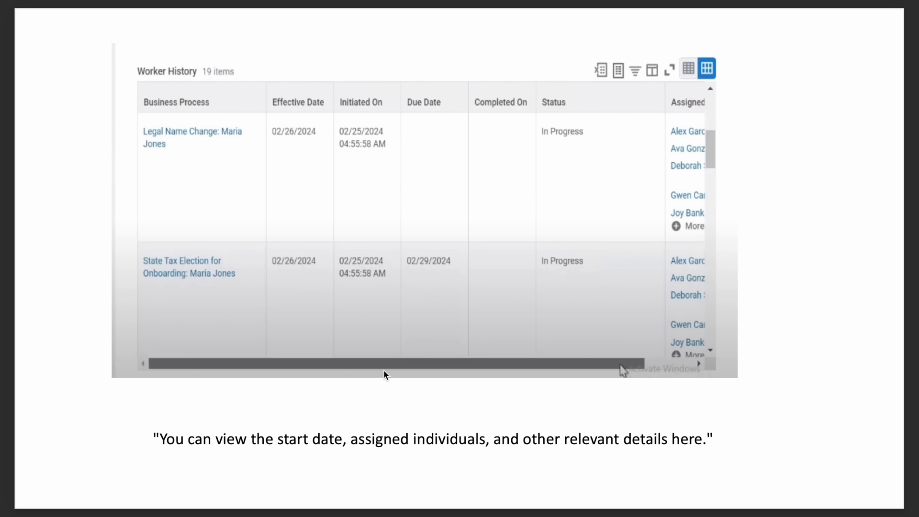